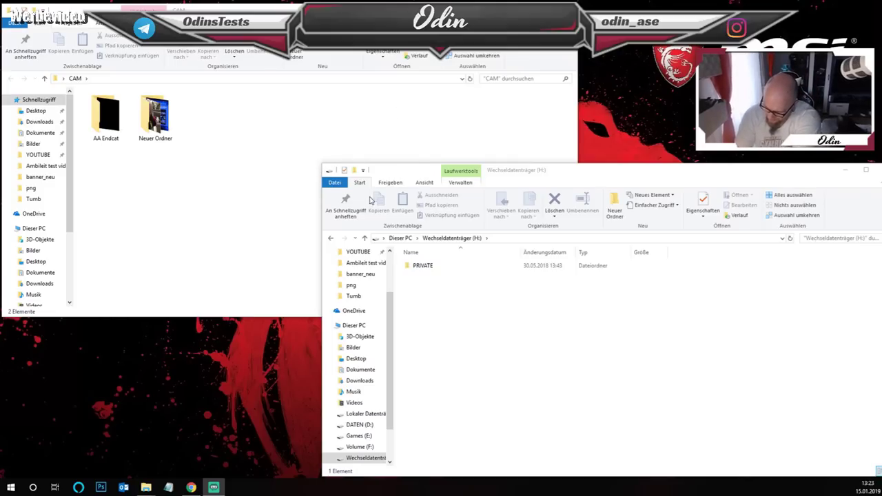
click(275, 199)
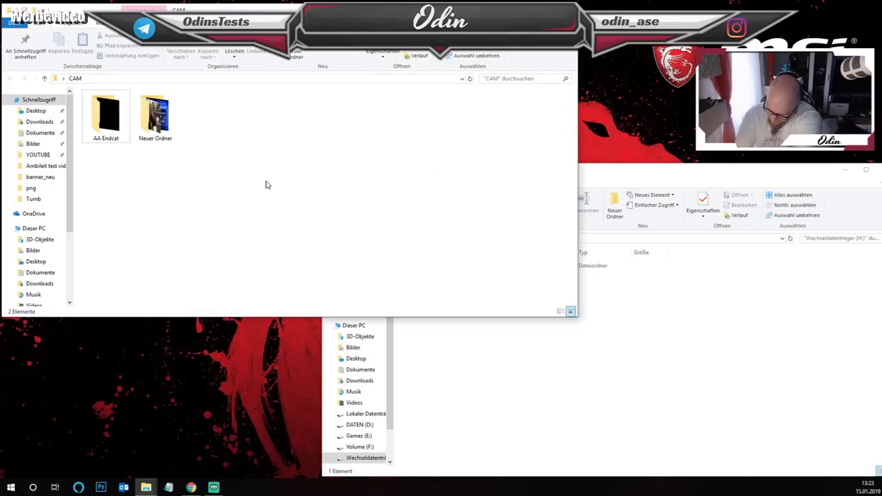
right_click(241, 290)
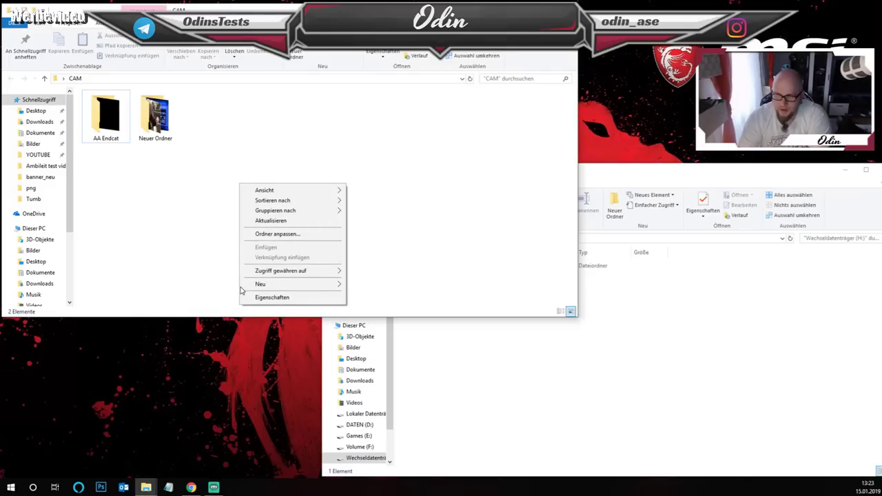
click(155, 222)
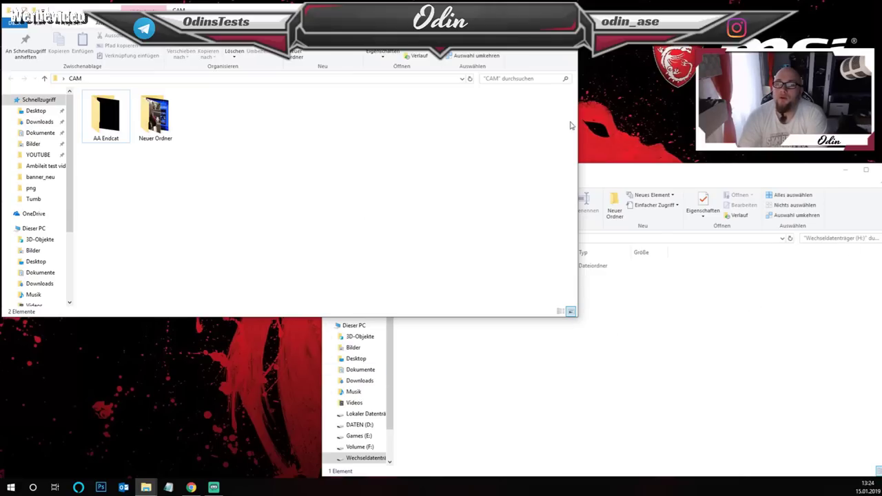
Step: Open the STREAM folder on removable drive H: by going through PRIVATE, AVCHD and BDMV
click(597, 317)
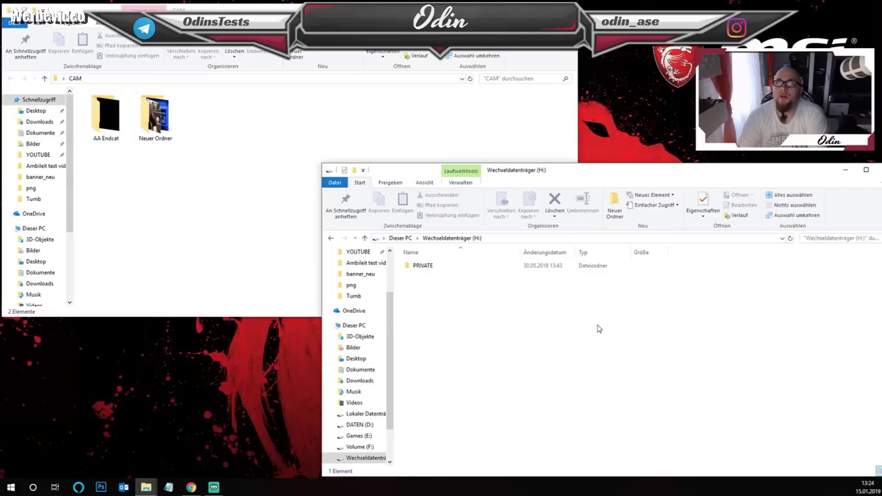
double_click(450, 268)
double_click(418, 266)
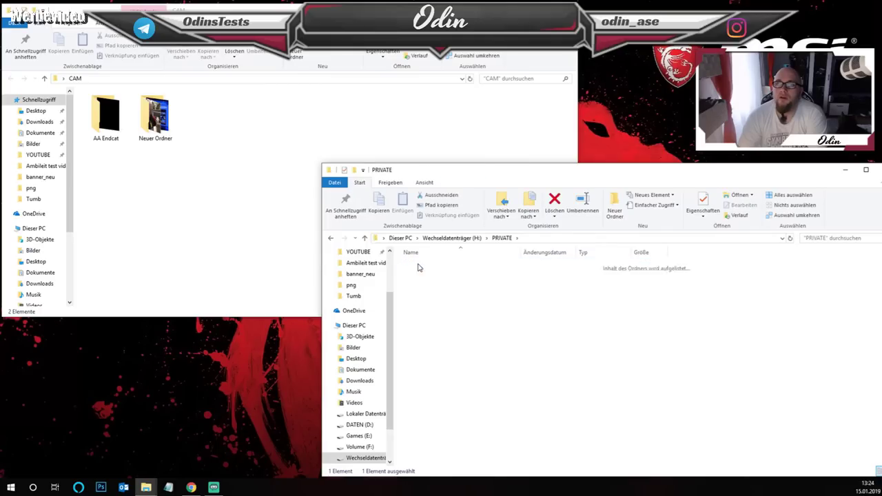
double_click(419, 266)
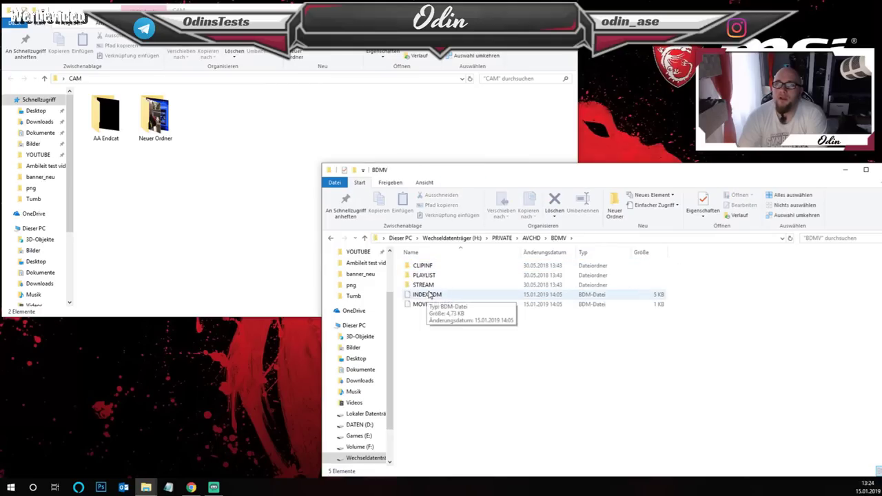
double_click(423, 285)
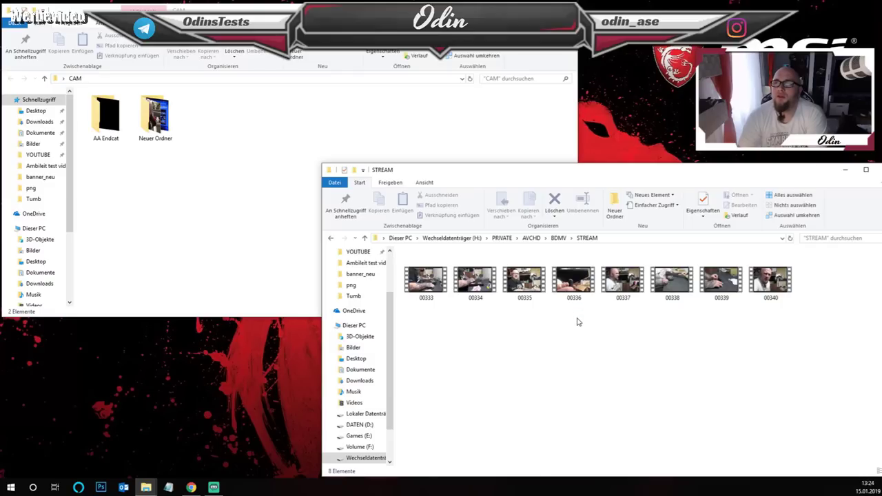
Step: Copy clips 00336 to 00340 from STREAM into the CAM folder and rearrange the copy progress and STREAM windows
drag(576, 319, 802, 283)
drag(747, 282, 231, 169)
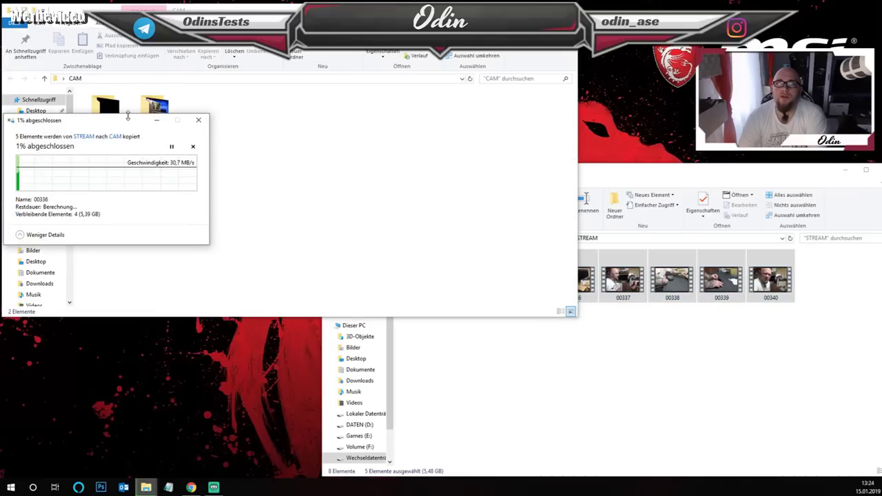
drag(116, 123, 127, 337)
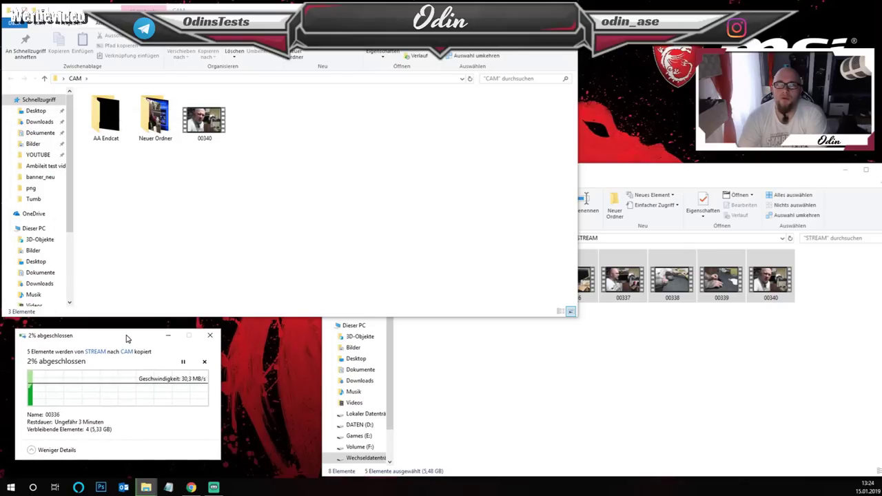
mouse_move(699, 175)
mouse_down()
mouse_move(546, 108)
mouse_move(687, 178)
mouse_move(717, 145)
mouse_move(640, 163)
mouse_move(786, 176)
mouse_move(668, 137)
mouse_move(756, 113)
mouse_move(507, 167)
mouse_move(687, 141)
mouse_move(662, 74)
mouse_move(677, 196)
mouse_move(665, 168)
mouse_move(687, 169)
mouse_up()
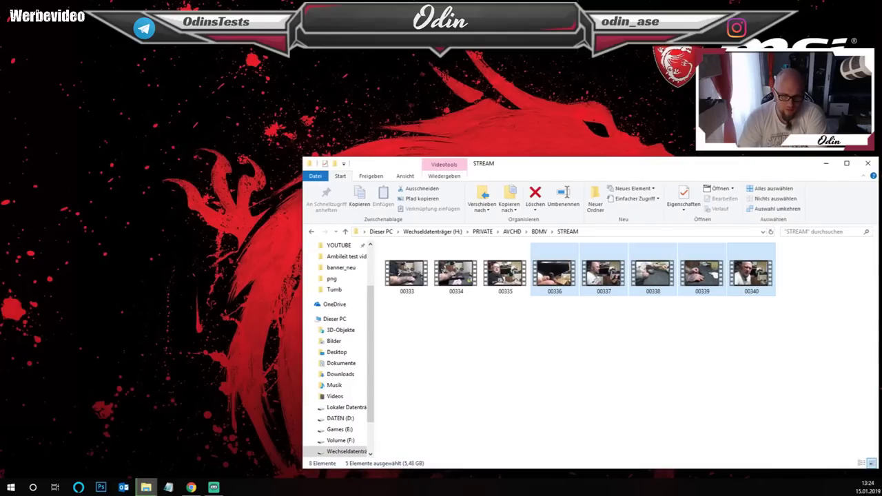
key(ctrl+v)
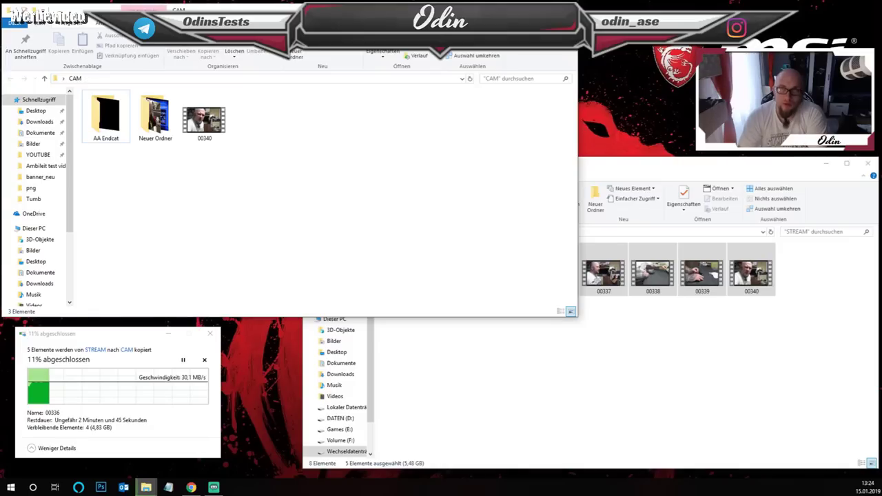
click(738, 457)
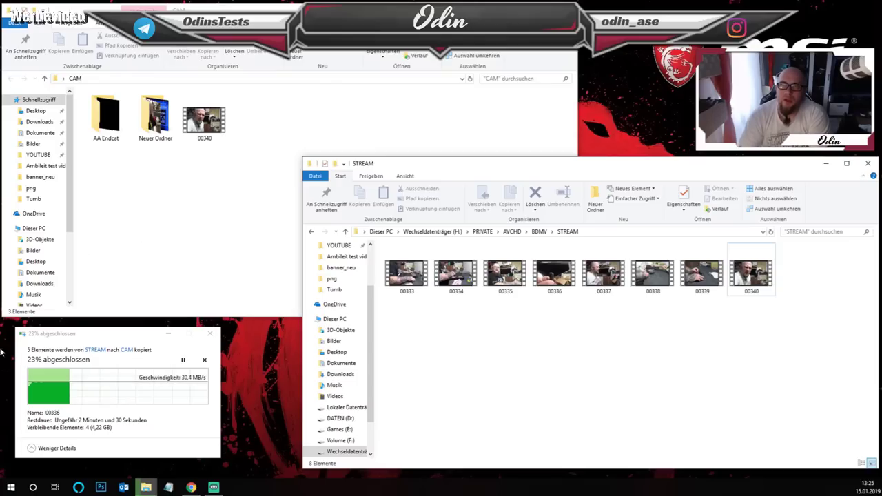
click(11, 488)
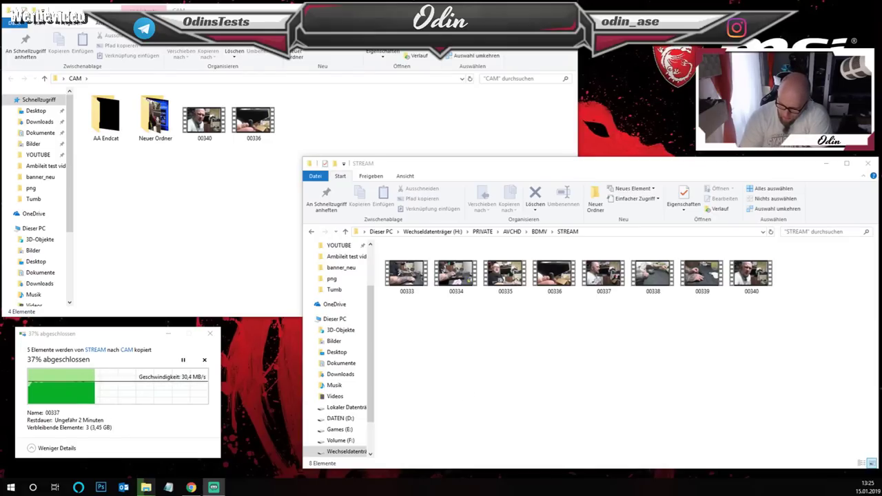
Step: Examine the folder path PRIVATE, AVCHD, BDMV, STREAM on drive H: by stepping back and forth through its levels, ending in STREAM
click(488, 231)
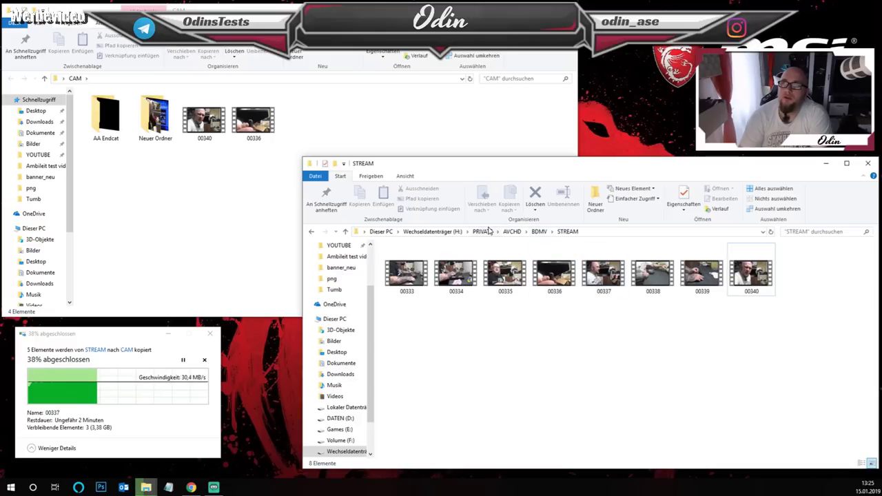
key(BackSpace)
key(BackSpace)
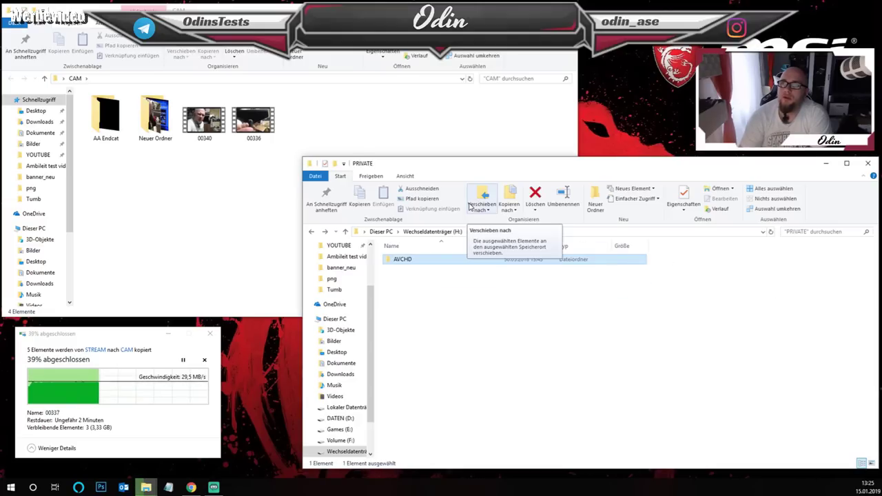
key(BackSpace)
key(BackSpace)
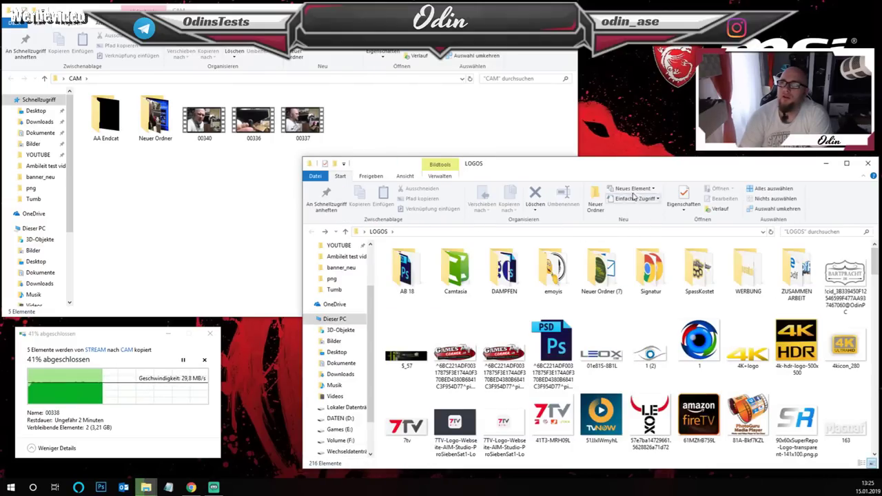
key(alt+Right)
key(alt+Right)
key(alt+Right)
key(alt+Right)
key(alt+Right)
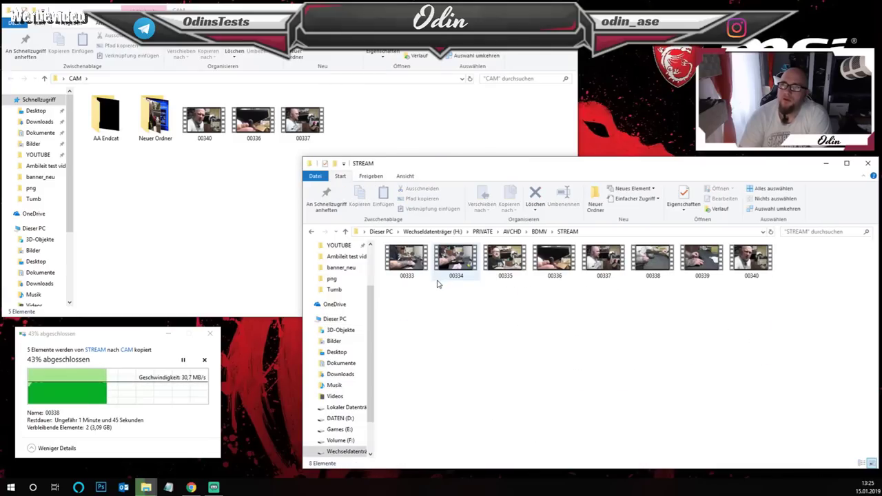
key(alt+Left)
key(alt+Left)
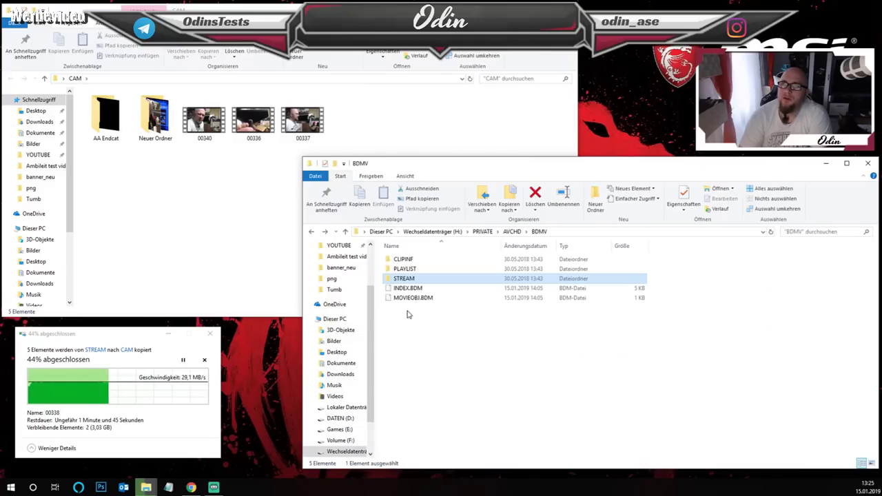
key(alt+Right)
key(alt+Right)
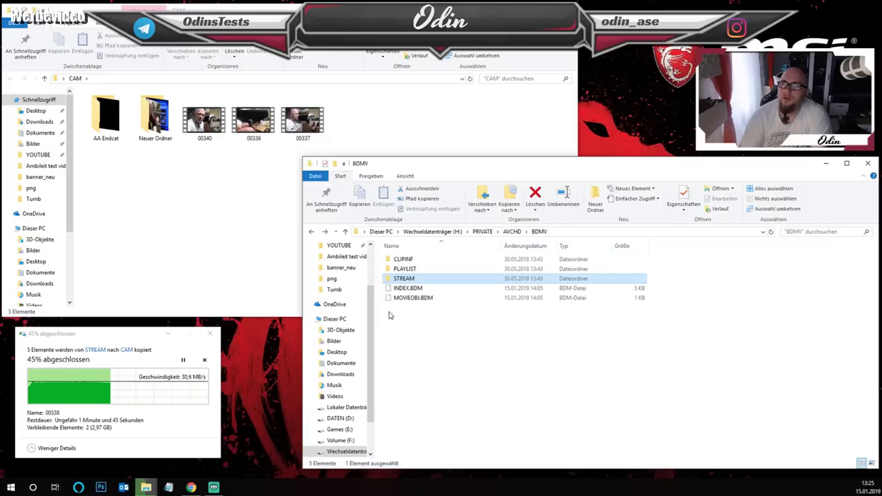
key(alt+Left)
key(alt+Left)
key(alt+Left)
key(alt+Left)
key(alt+Left)
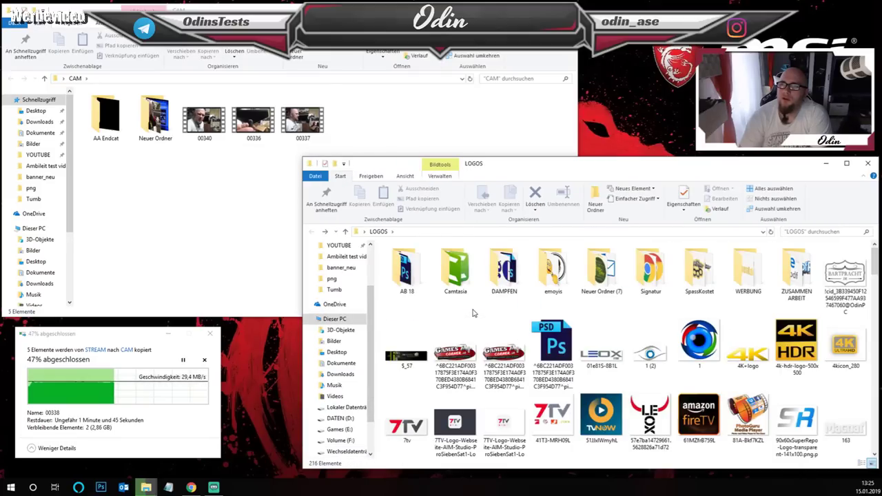
key(alt+Right)
key(alt+Right)
key(alt+Right)
key(alt+Right)
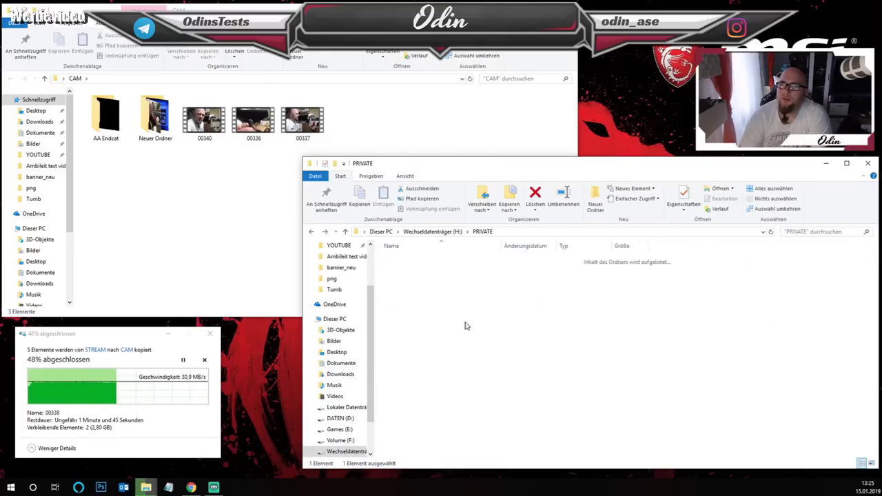
key(alt+Right)
key(alt+Right)
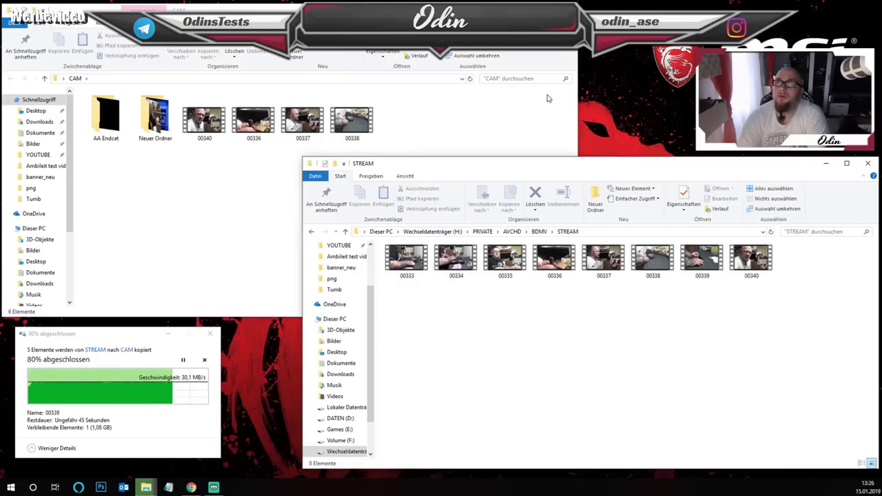
Step: Close the STREAM and CAM folder windows and move the copy progress window higher on the desktop
click(868, 163)
click(562, 8)
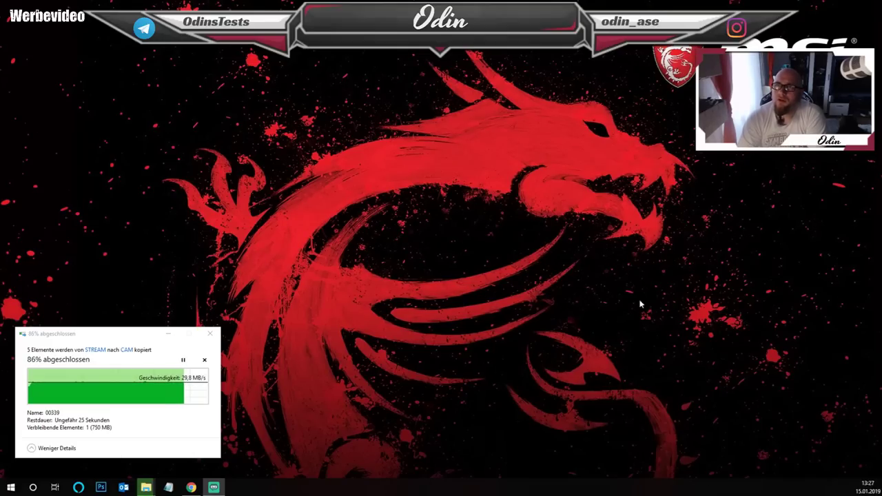
click(101, 341)
drag(101, 341, 109, 88)
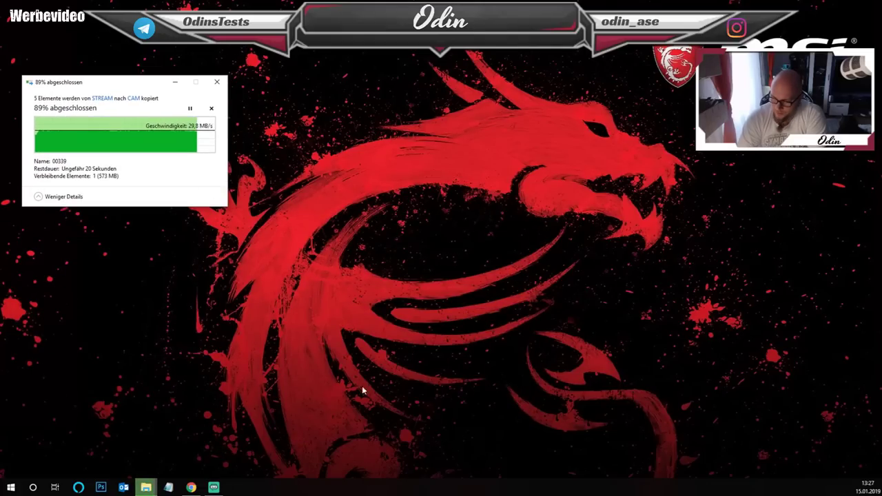